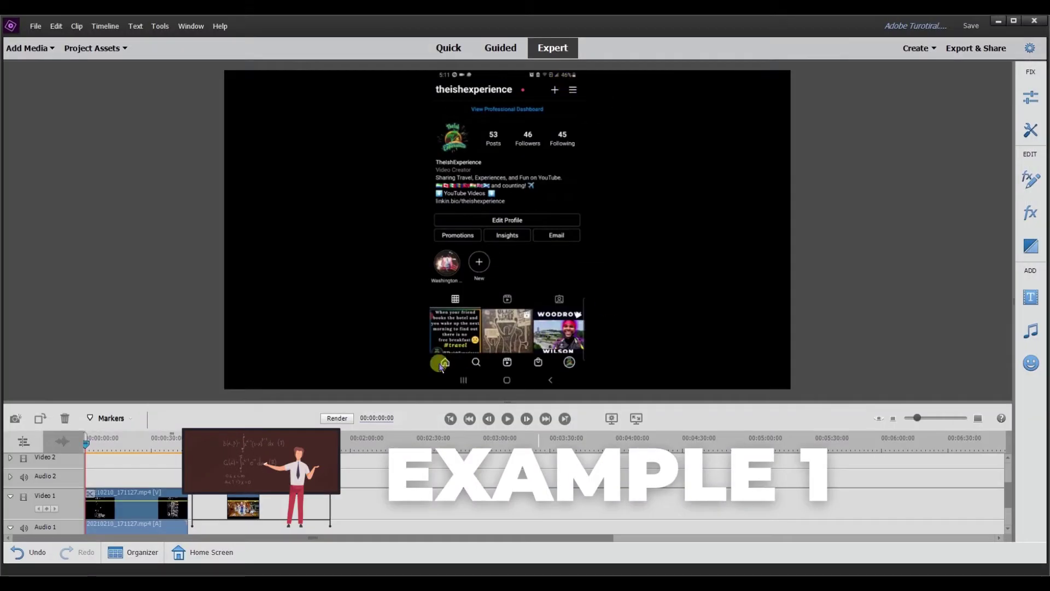
With the screen-recording clip selected, filter the video effects to the Transform category showing Crop.
left_click(435, 320)
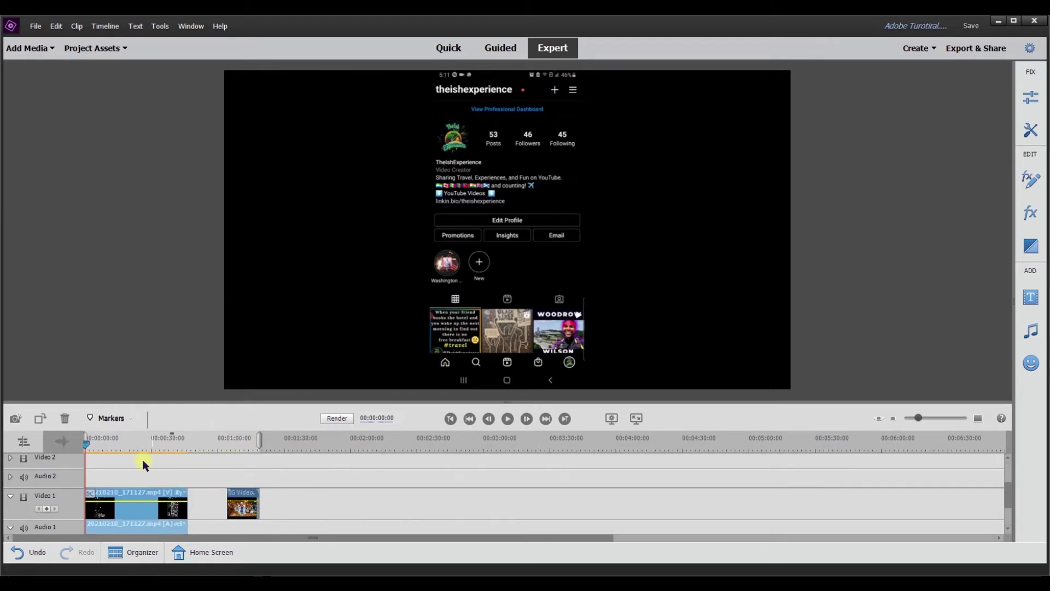
left_click(1015, 217)
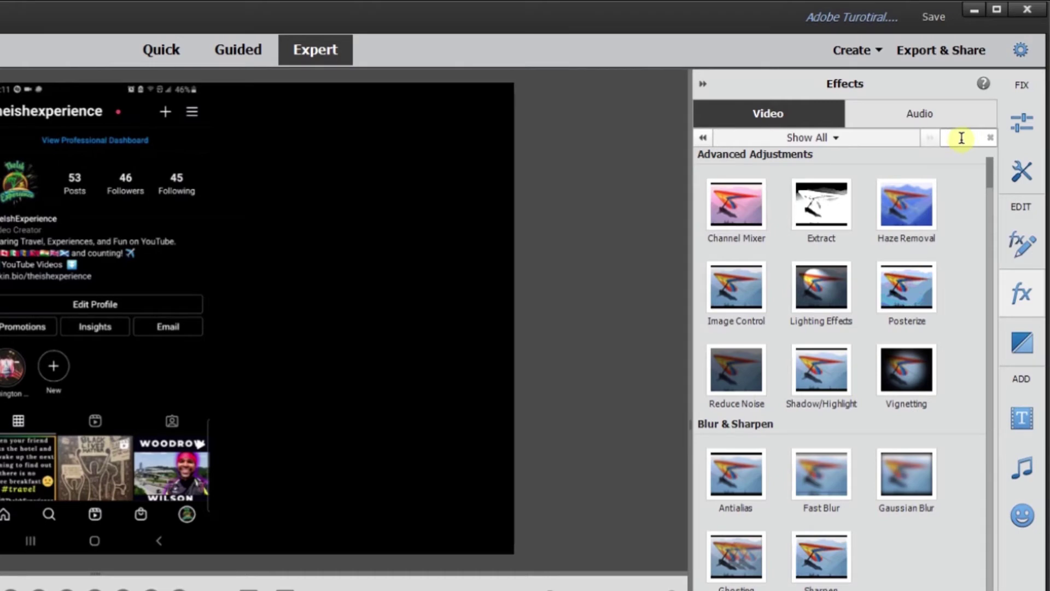
left_click(960, 138)
type("cro")
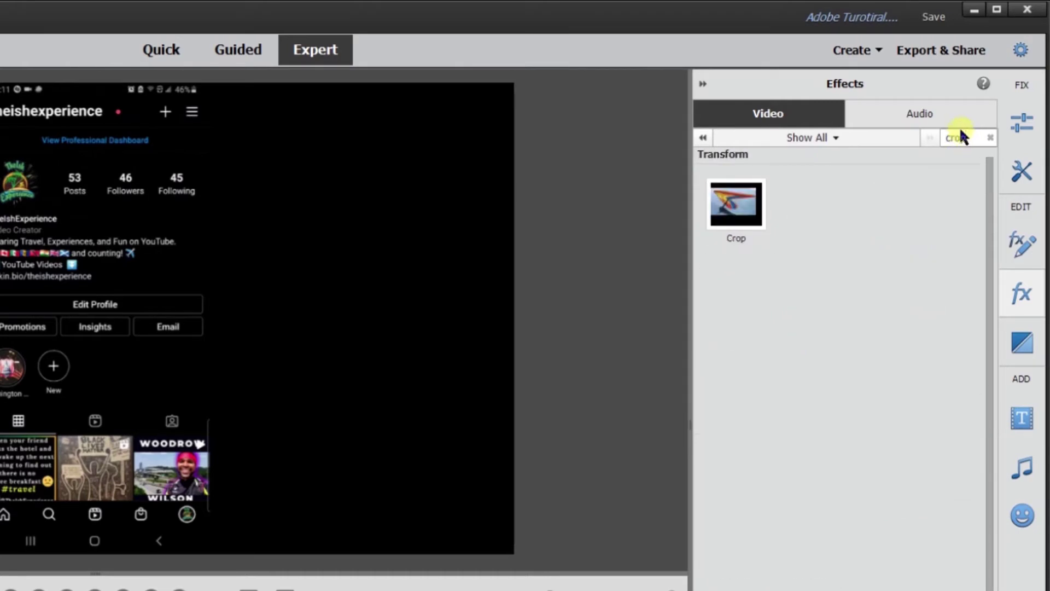
key("BackSpace")
key("BackSpace")
key("BackSpace")
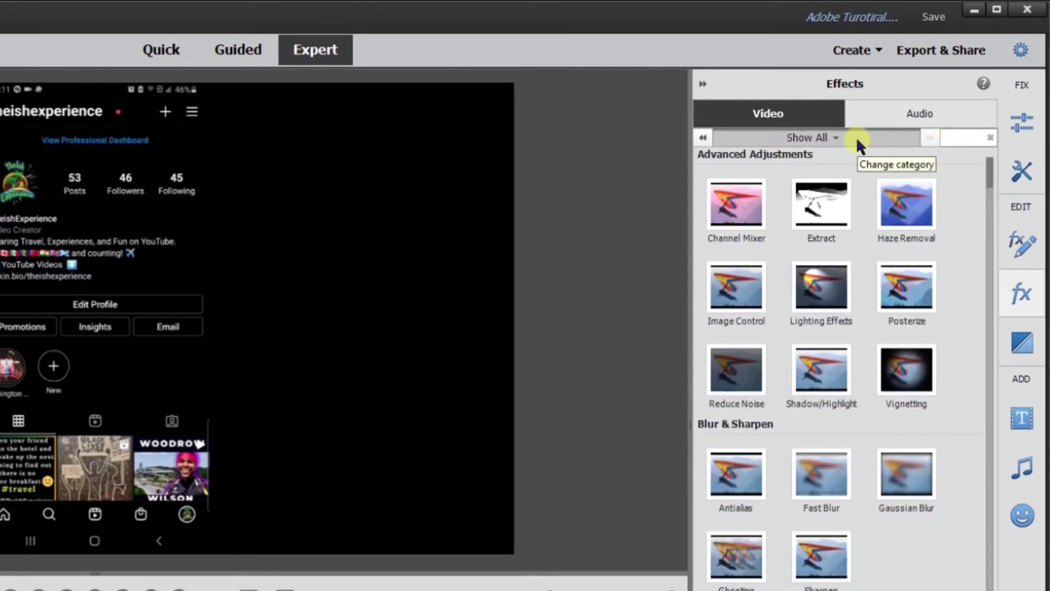
left_click(855, 137)
left_click(766, 449)
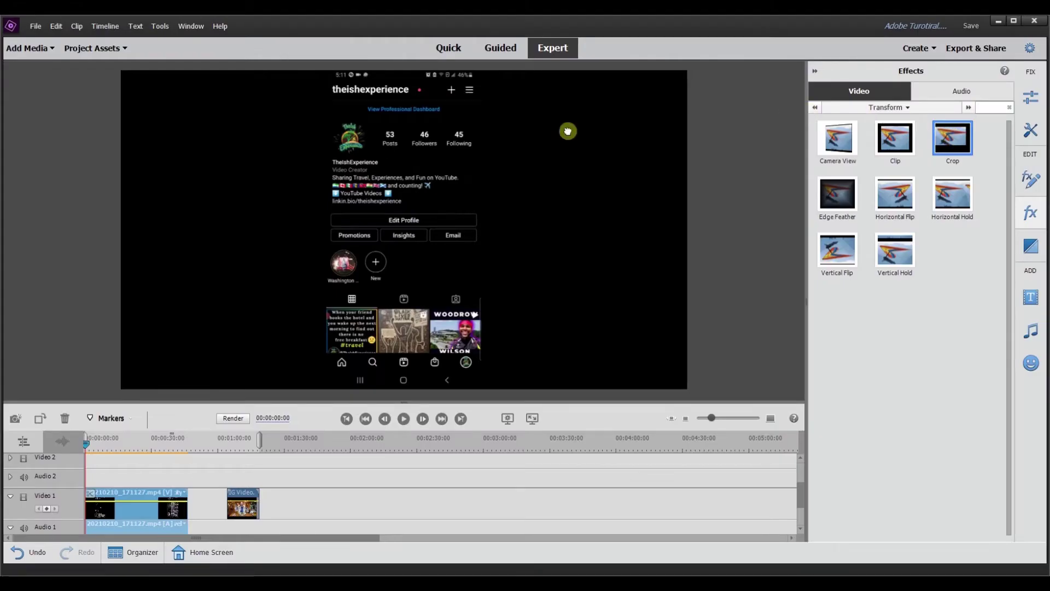
Apply Crop to the Video 1 screen-recording clip and drag its Top, Right and Bottom sliders to 0%.
left_click_drag(567, 131, 130, 508)
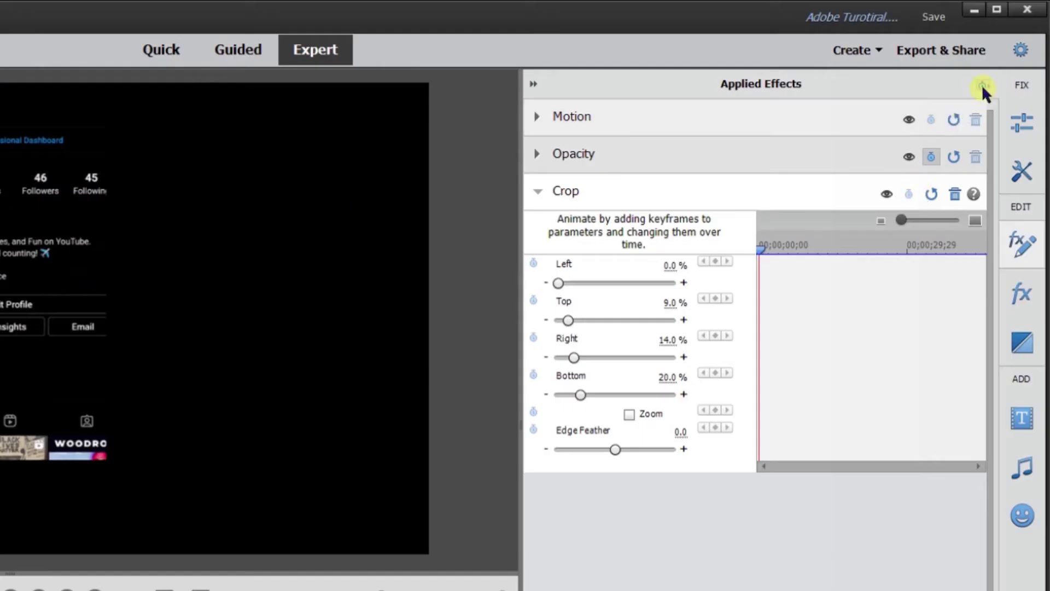
left_click(1004, 72)
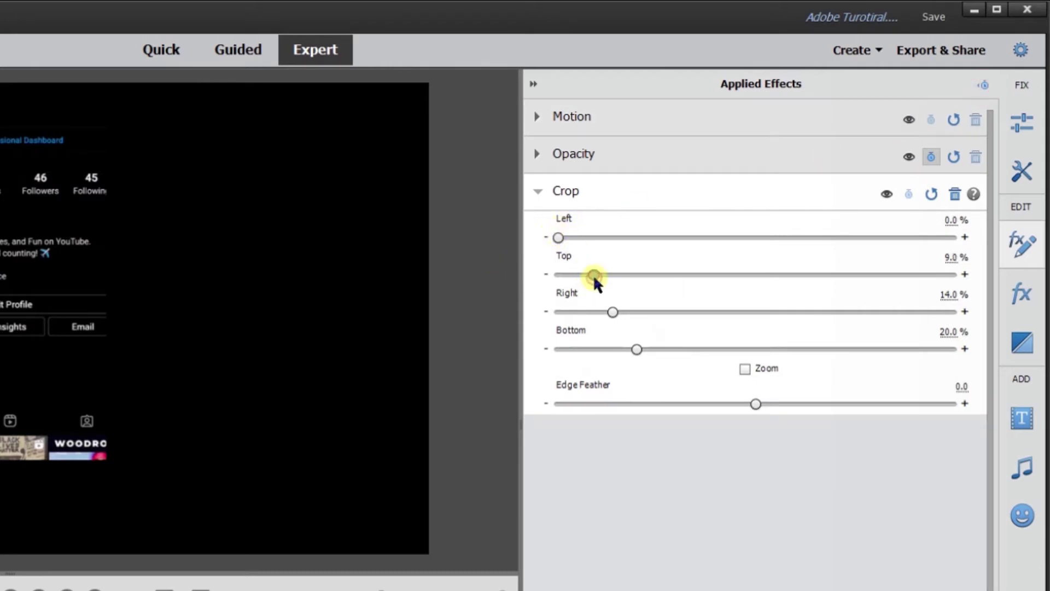
left_click_drag(594, 275, 558, 274)
left_click_drag(612, 312, 558, 312)
left_click_drag(636, 349, 558, 349)
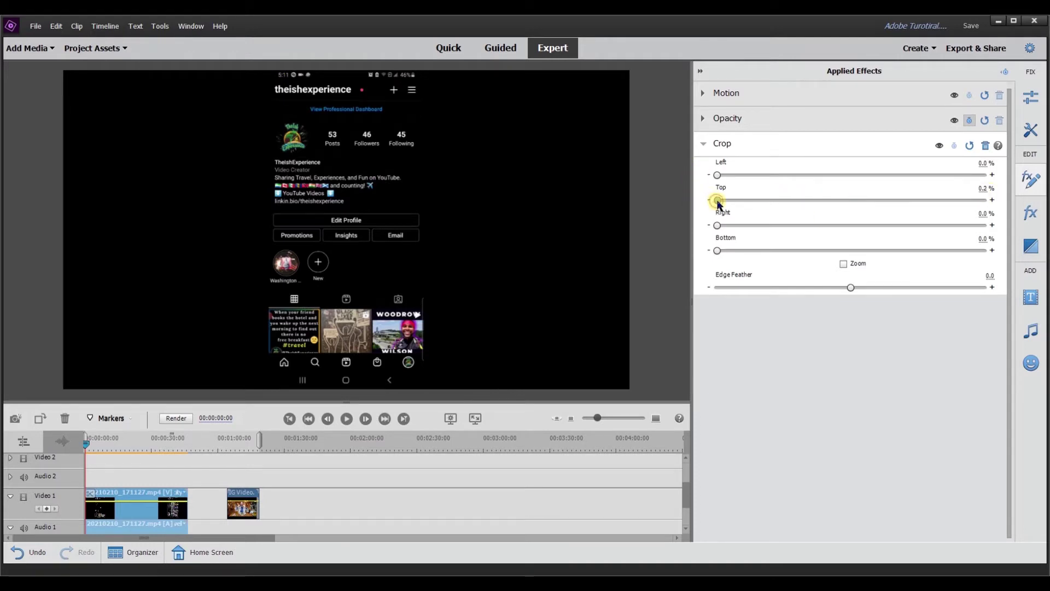
Crop the recording to Top 15.1%, Right 8.4% and Bottom 11.1%, then play it in the preview.
left_click_drag(724, 202, 746, 207)
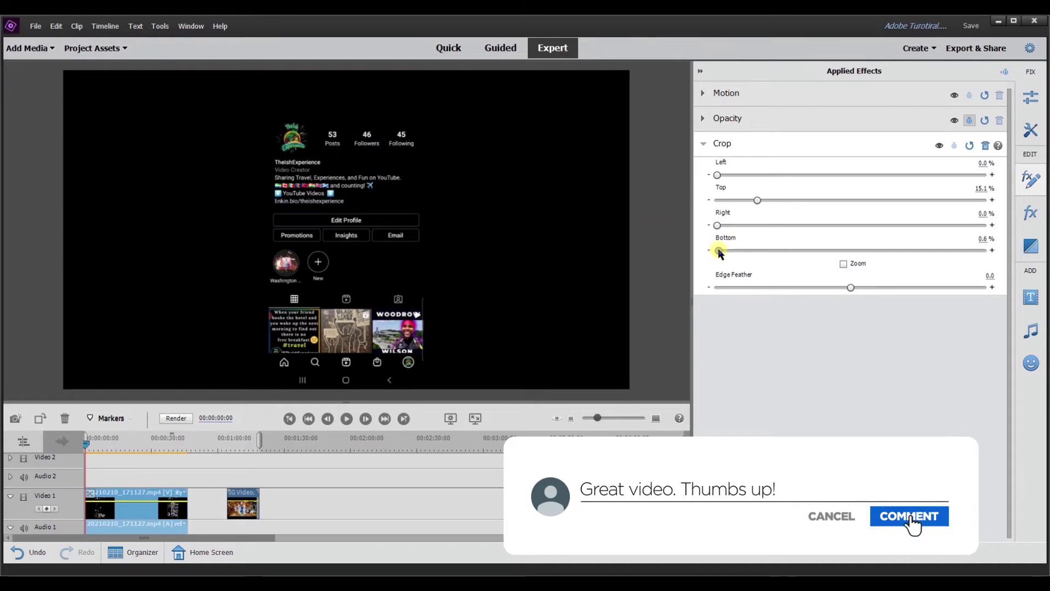
left_click_drag(719, 250, 742, 251)
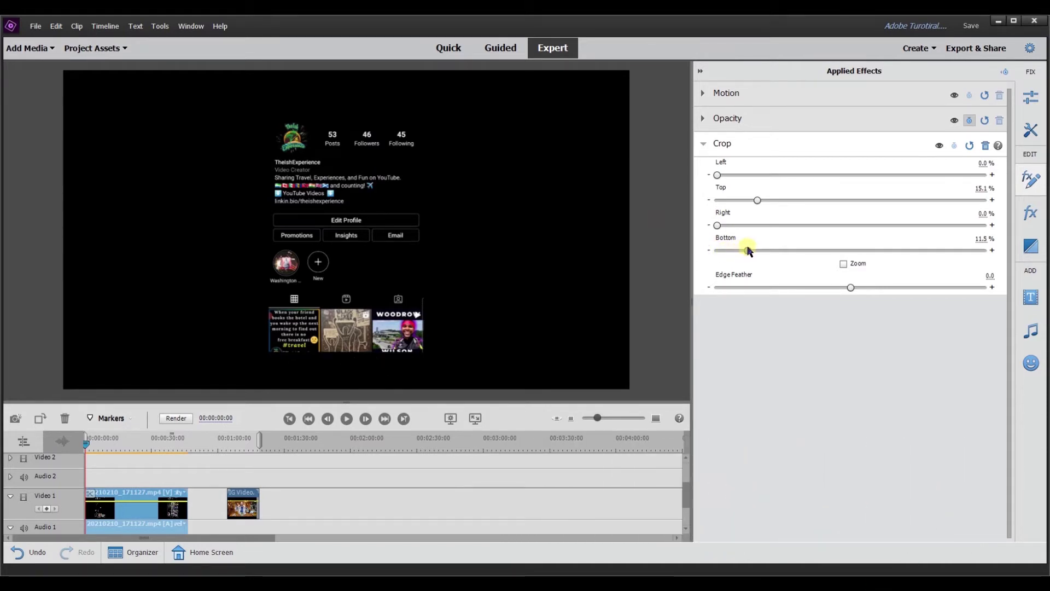
left_click_drag(746, 252, 748, 250)
left_click(370, 227)
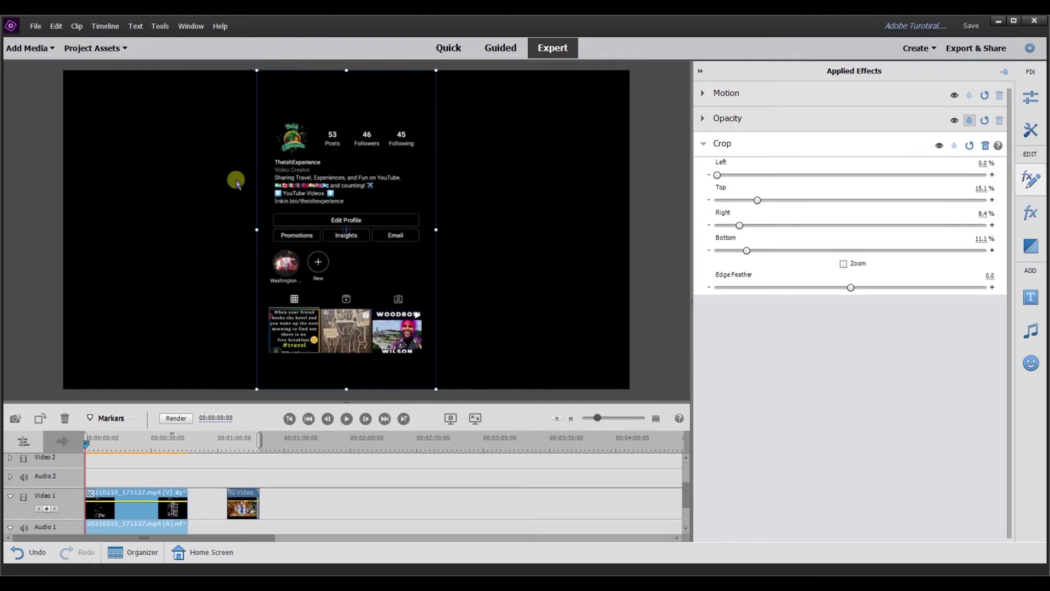
key("space")
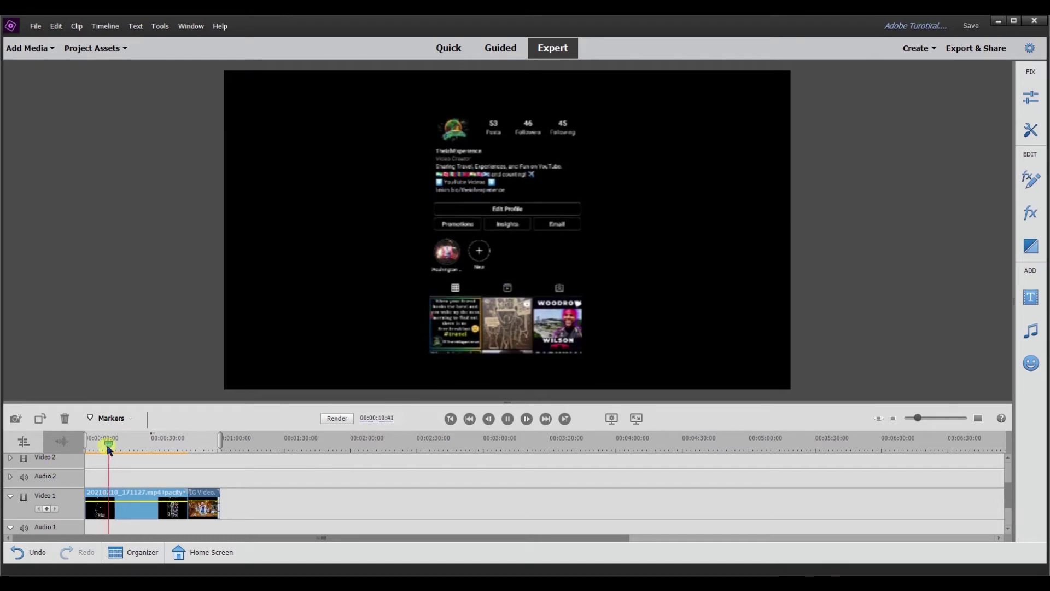
Scrub the playhead to 00:00:13:20 to review the cropped Instagram recording.
left_click_drag(109, 444, 114, 487)
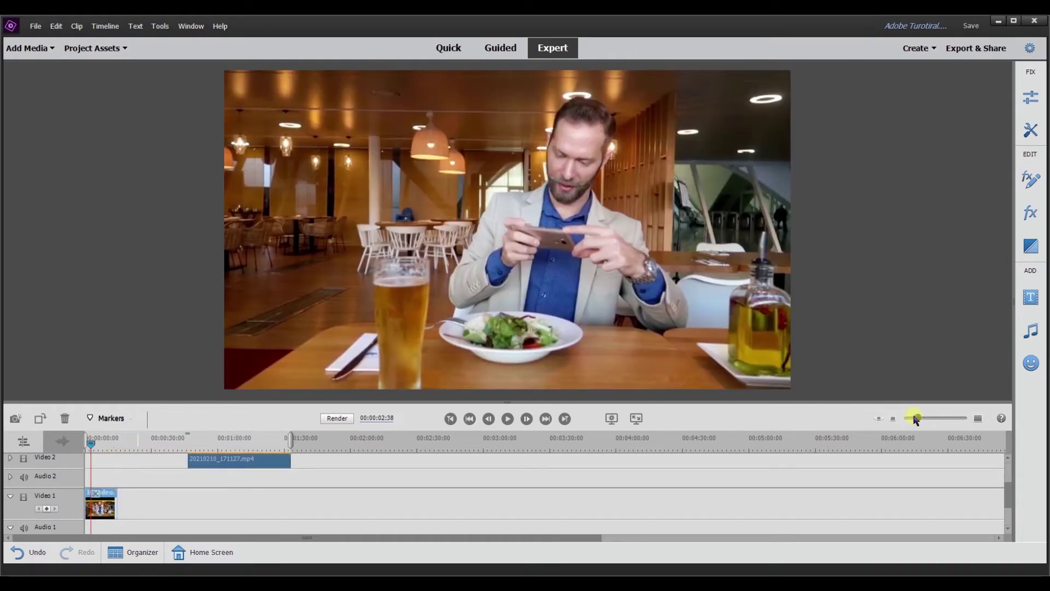
Zoom the timeline out and move the Video 2 clip to the start at 00:00.
left_click_drag(916, 418, 910, 419)
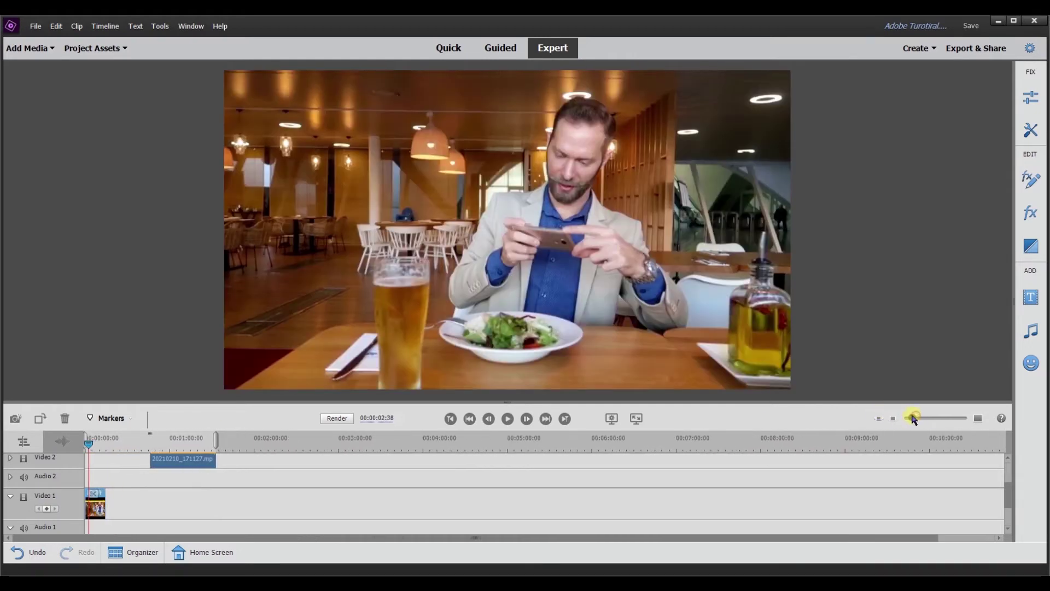
scroll(231, 500, "up", 1)
left_click_drag(179, 481, 106, 481)
Drag the Instagram overlay to the upper right of the restaurant shot and check it near the start.
left_click(514, 229)
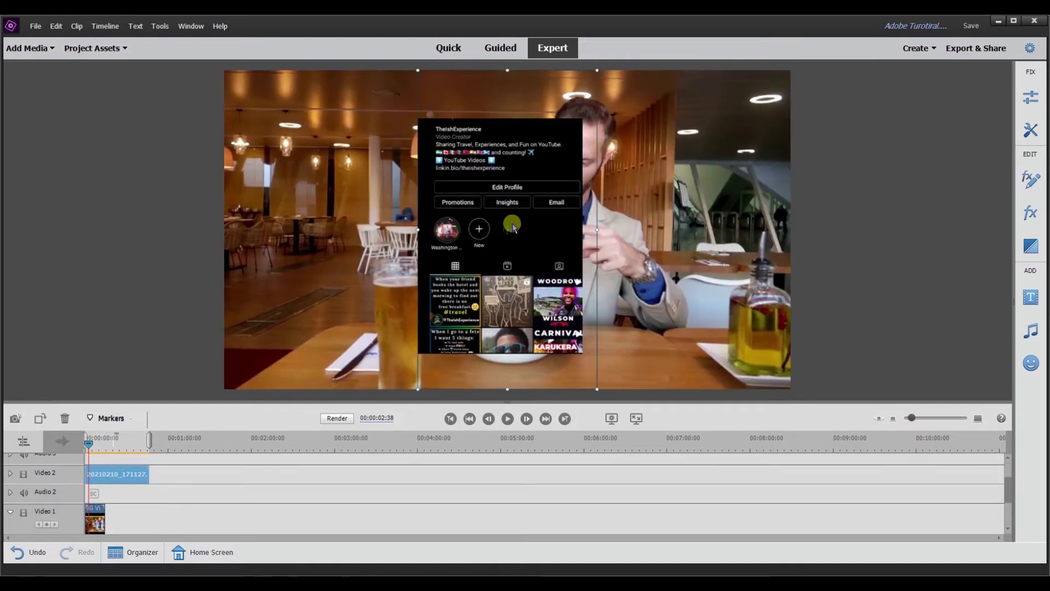
left_click_drag(505, 219, 663, 189)
left_click_drag(101, 442, 70, 464)
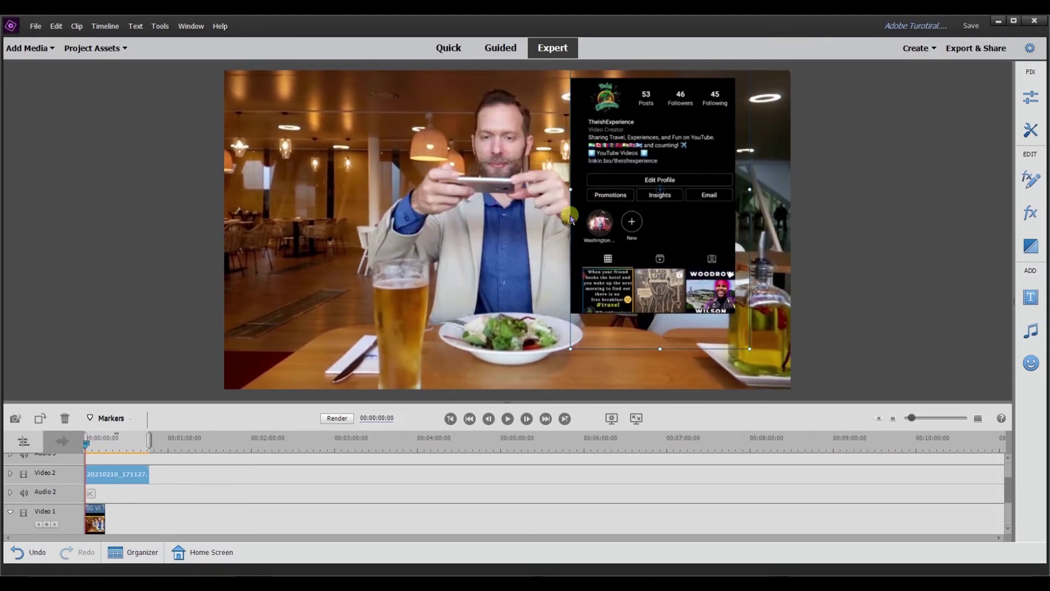
double_click(131, 479)
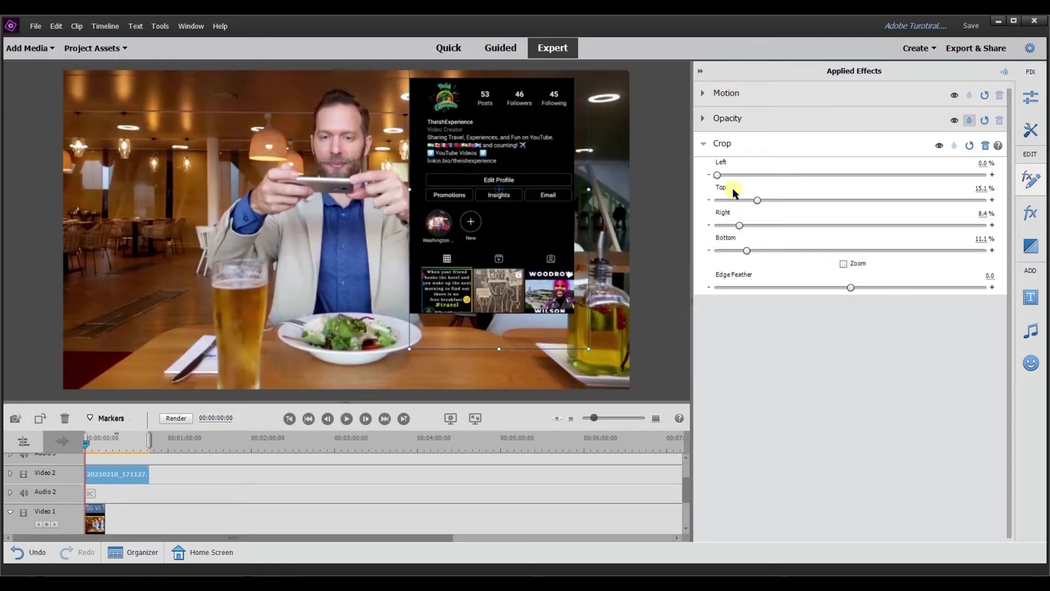
Set the overlay's Left crop to 4.2% and preview a later frame of the restaurant video.
left_click_drag(715, 176, 727, 176)
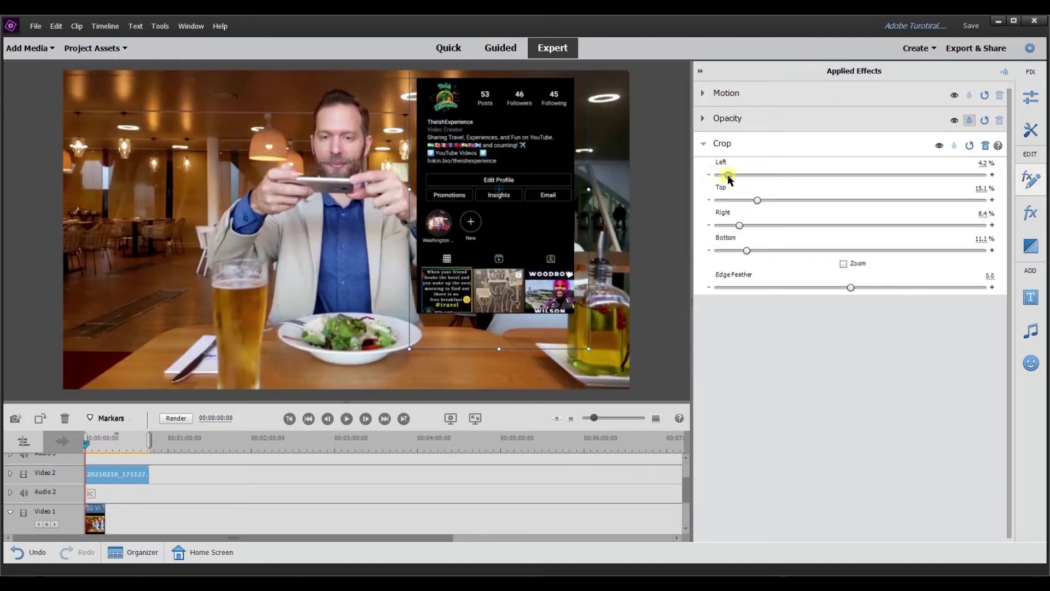
left_click(700, 71)
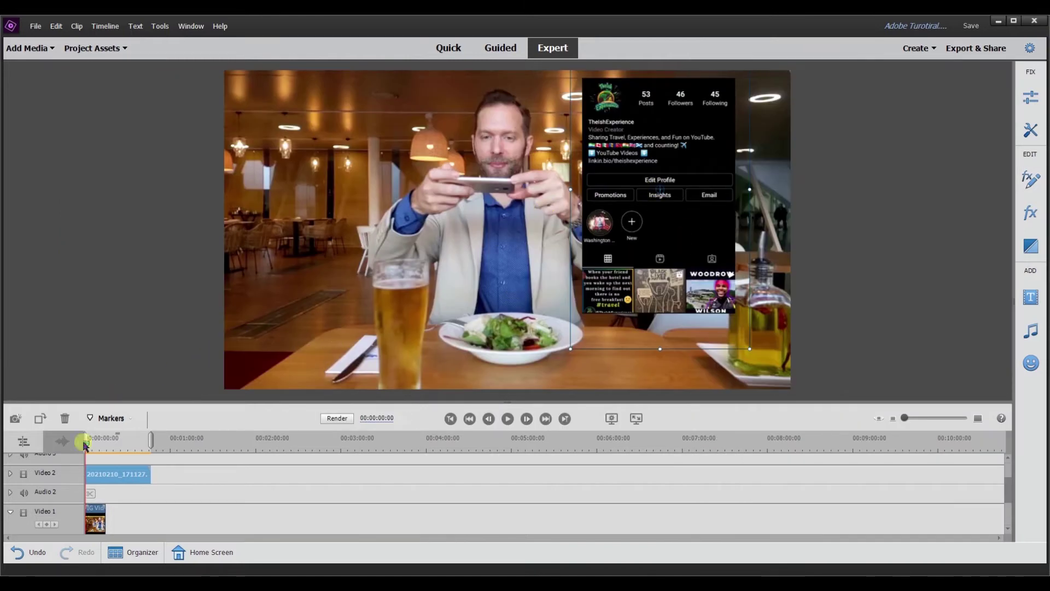
mouse_move(85, 441)
left_mouse_down()
mouse_move(97, 449)
mouse_move(85, 448)
left_mouse_up()
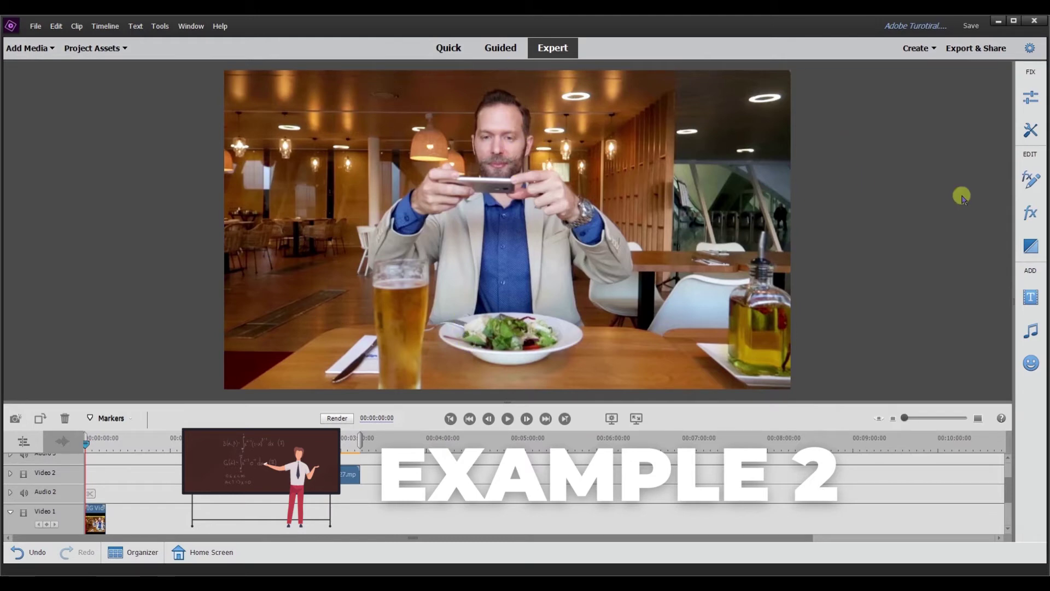
Apply Crop to the Video 1 restaurant clip and zero its Top and Bottom, leaving Right at 15.9%.
left_click(1030, 180)
left_click(1028, 212)
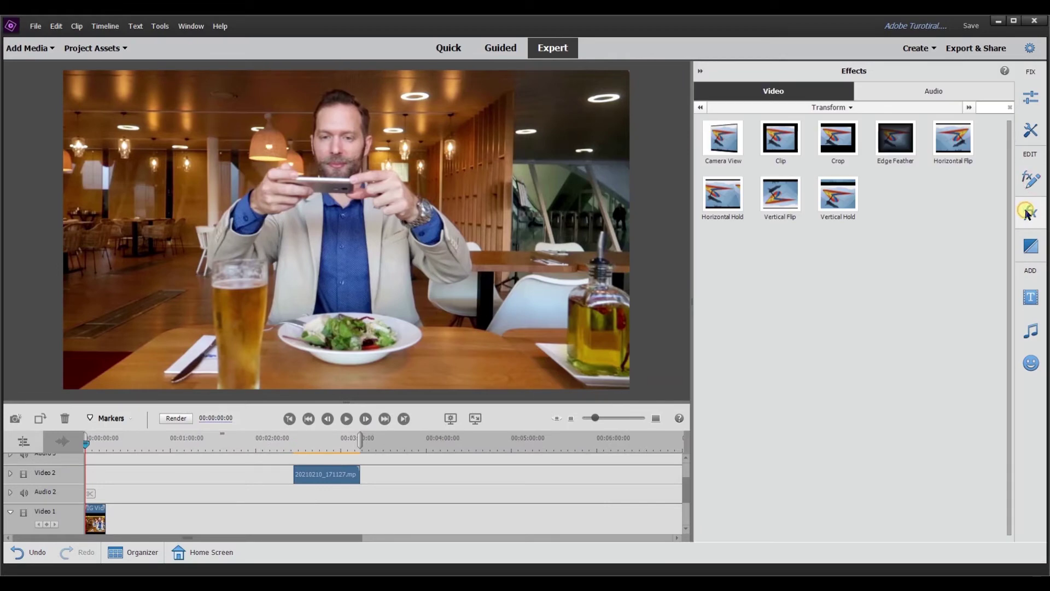
left_click_drag(837, 139, 100, 527)
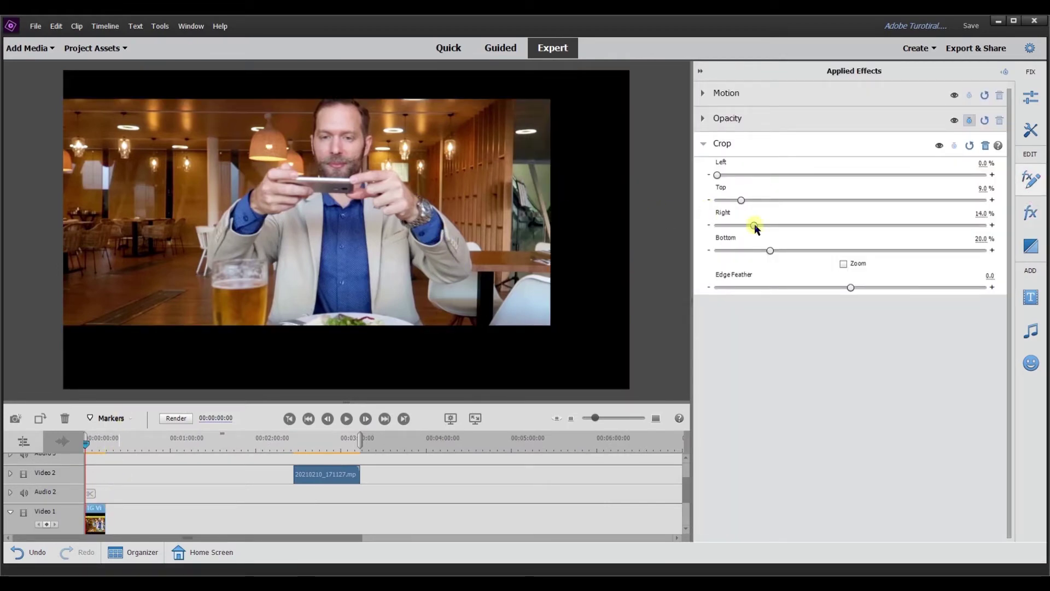
left_click_drag(741, 200, 719, 226)
left_click_drag(770, 250, 759, 225)
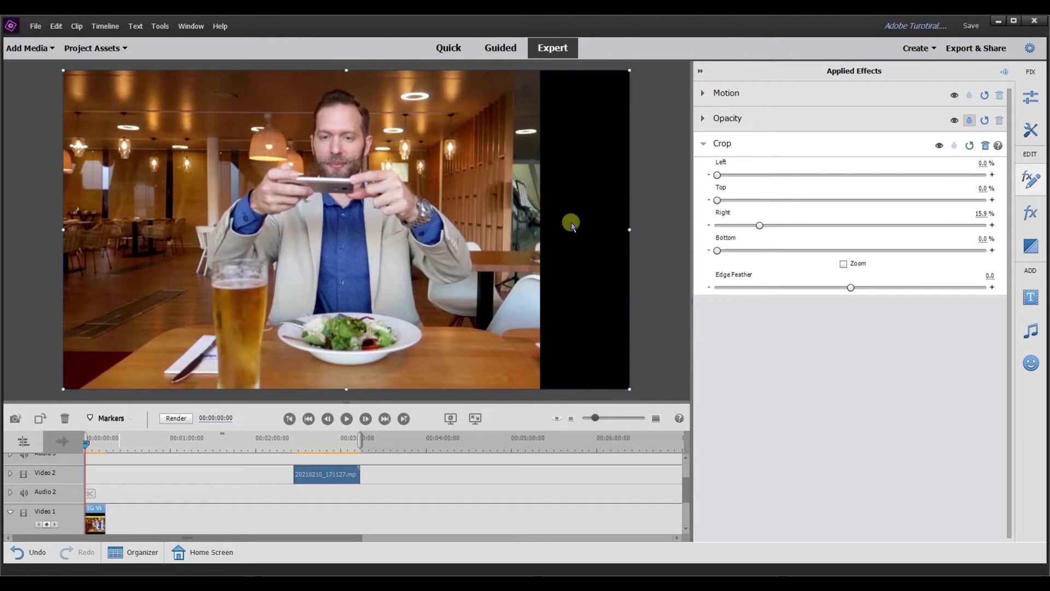
Nudge the restaurant clip left in the monitor and lower its Right crop to 2.5%.
left_click_drag(360, 260, 398, 259)
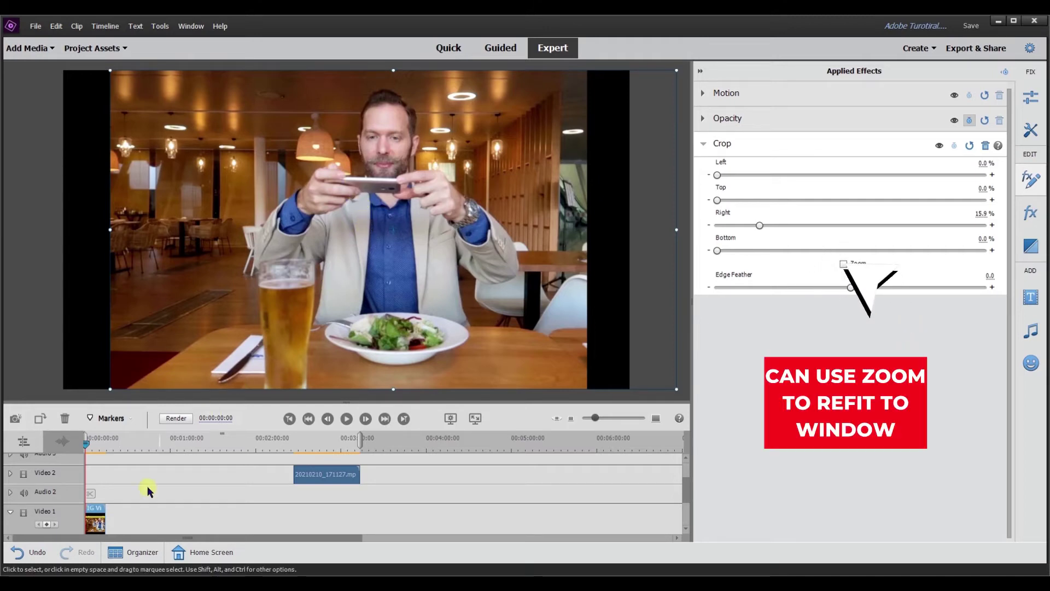
left_click_drag(459, 250, 391, 250)
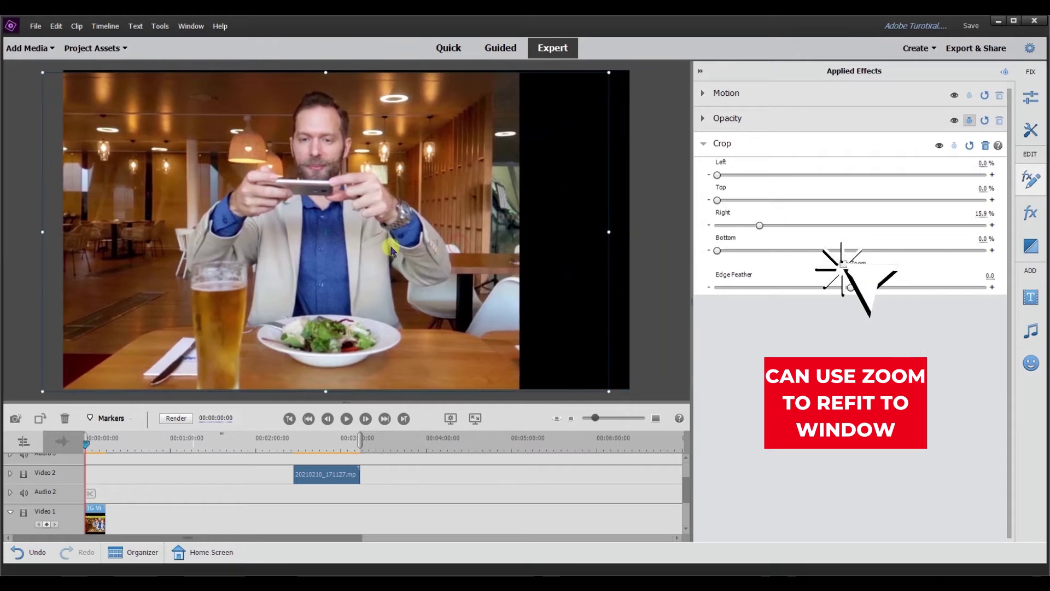
left_click_drag(759, 225, 724, 225)
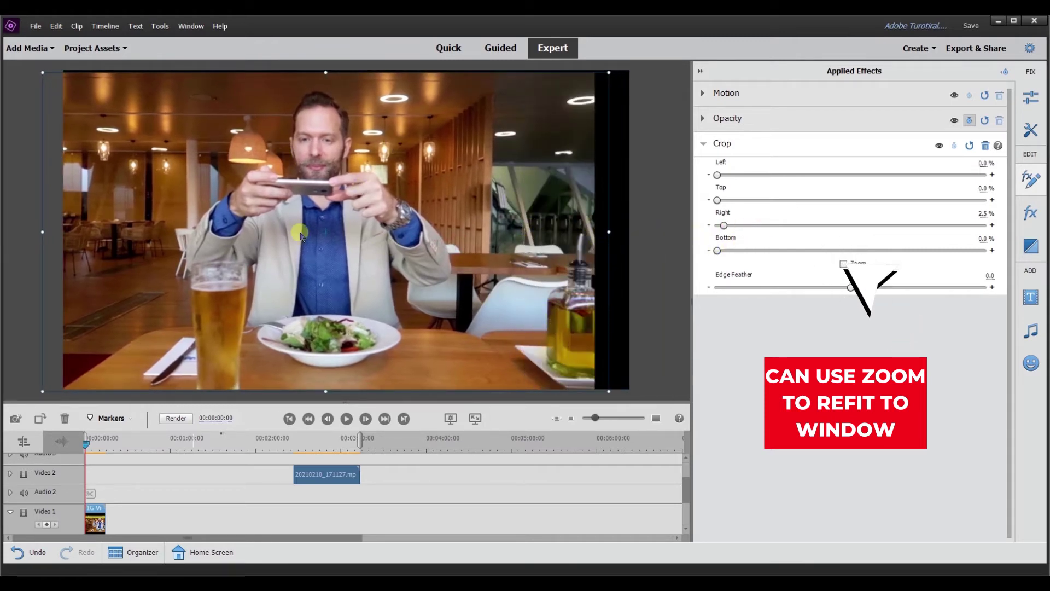
Trash the restaurant clip's Crop effect in Applied Effects, restoring the full uncropped frame.
left_click(983, 148)
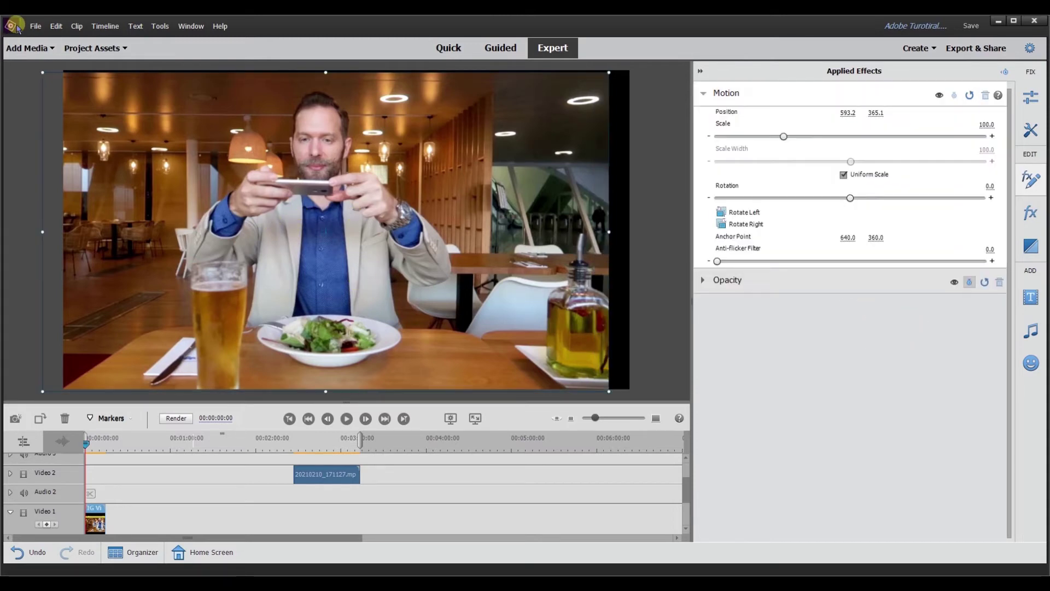
left_click(56, 25)
left_click(66, 36)
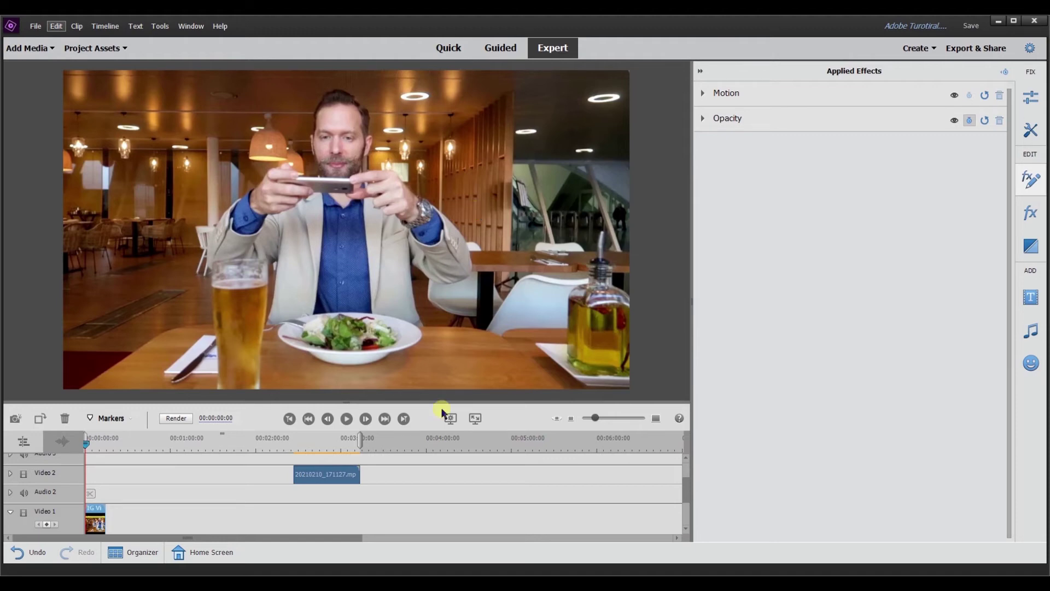
left_click(756, 100)
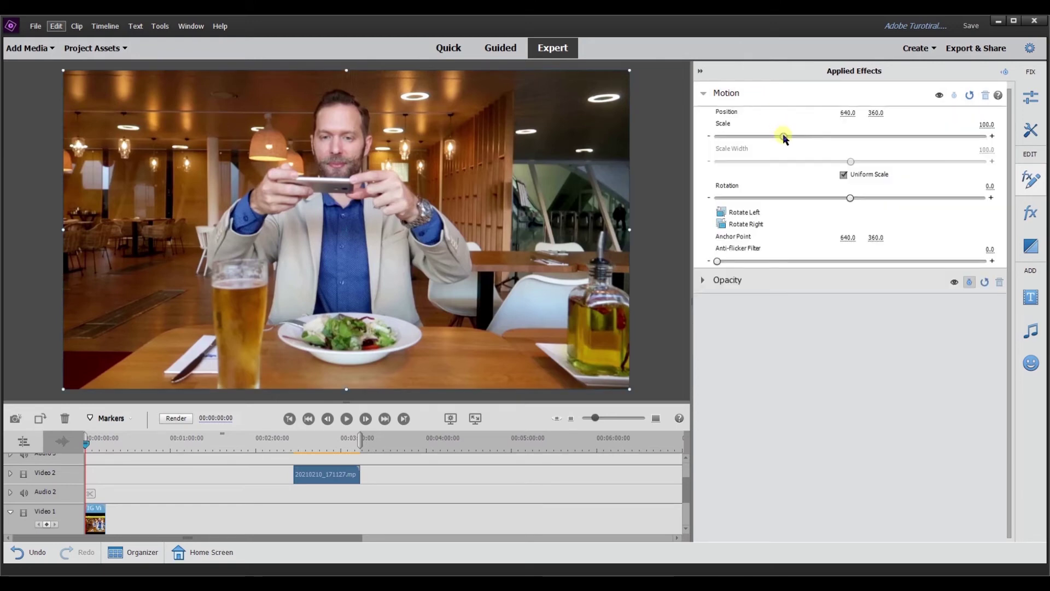
Scale the restaurant clip to 114 and move it to 729.7, 391.6, then play to check framing.
left_click_drag(782, 135, 799, 137)
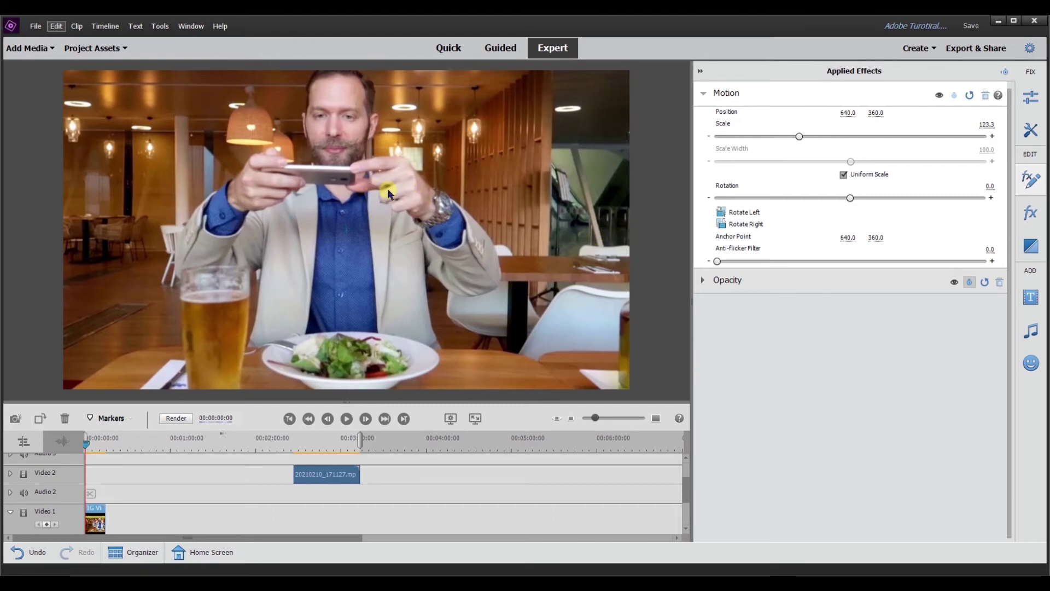
left_click_drag(406, 183, 442, 194)
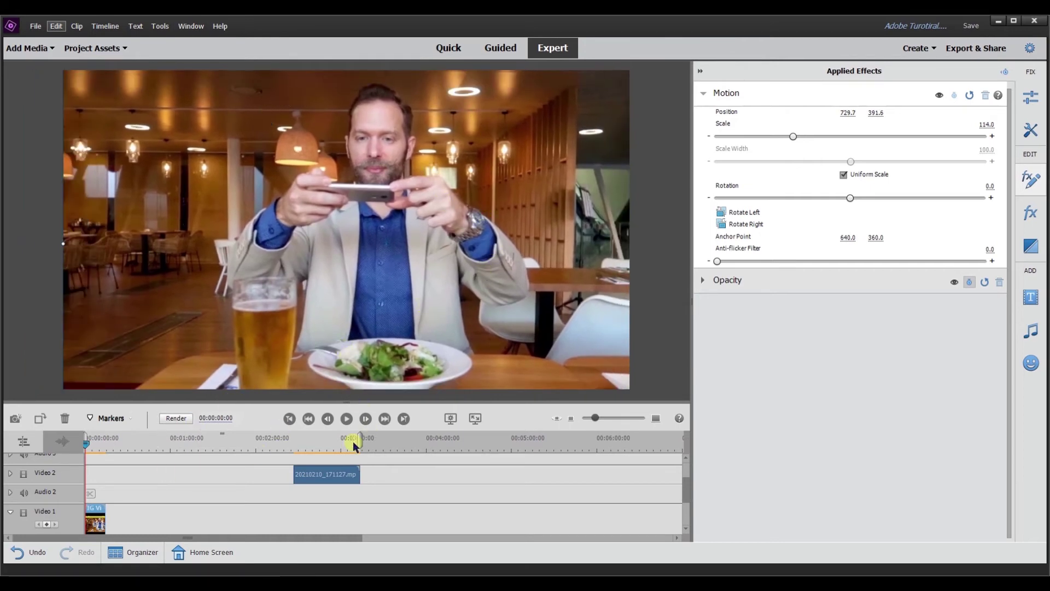
left_click(347, 424)
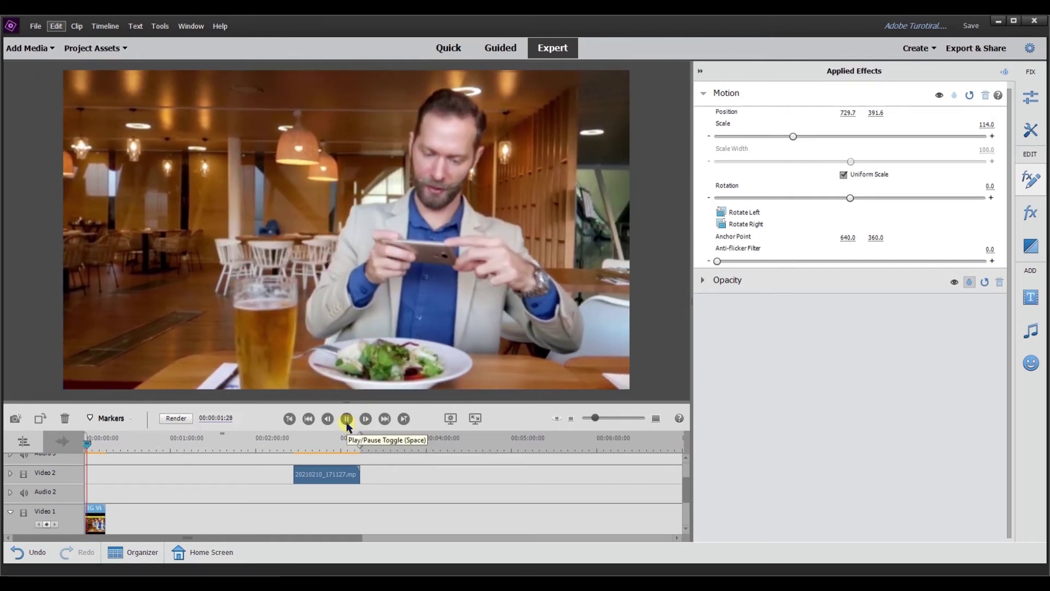
left_click(347, 419)
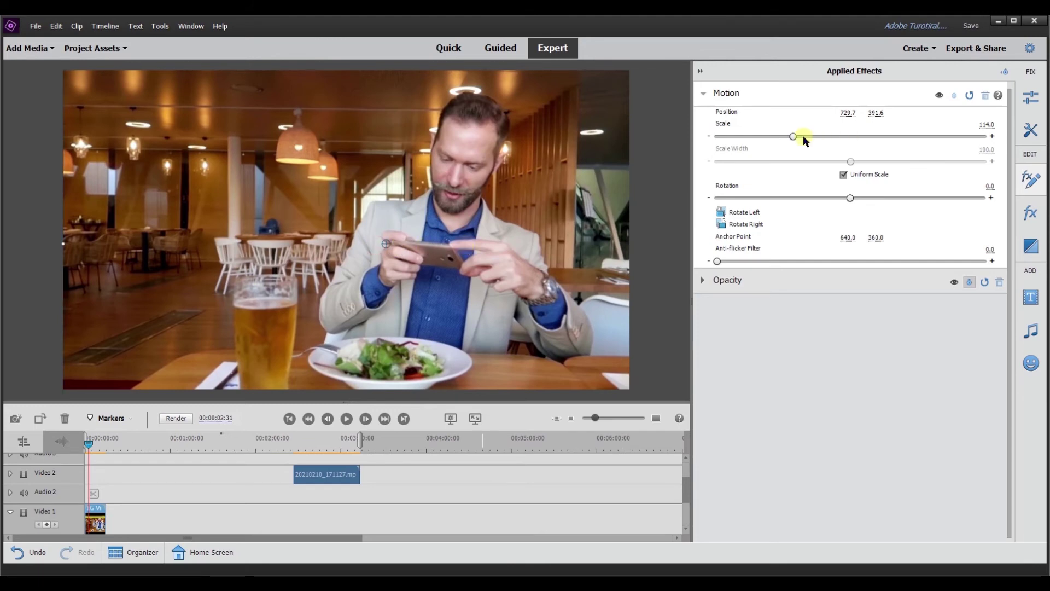
left_click_drag(791, 136, 921, 136)
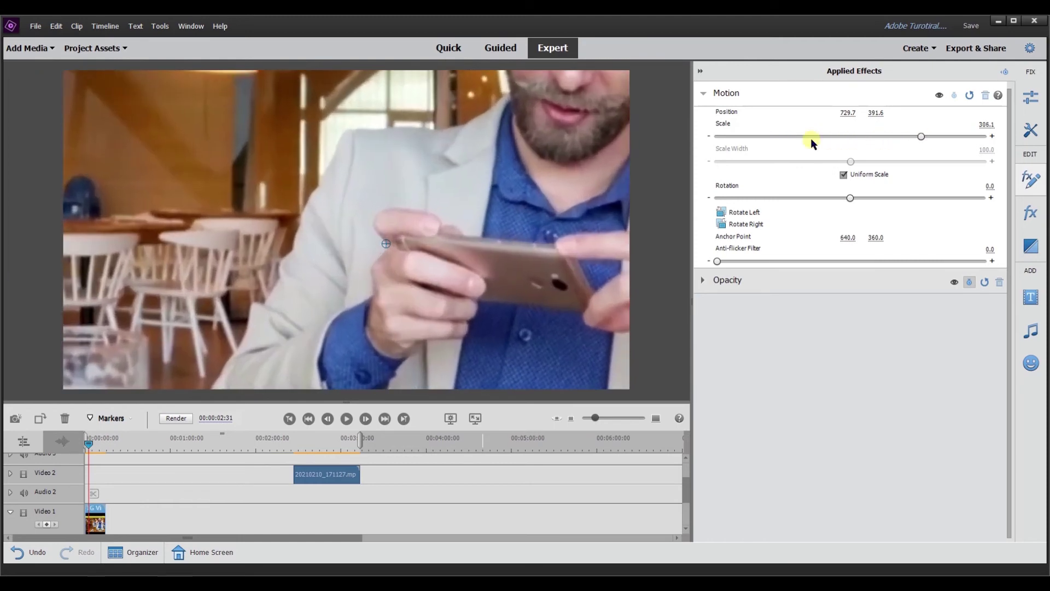
left_click_drag(492, 204, 443, 218)
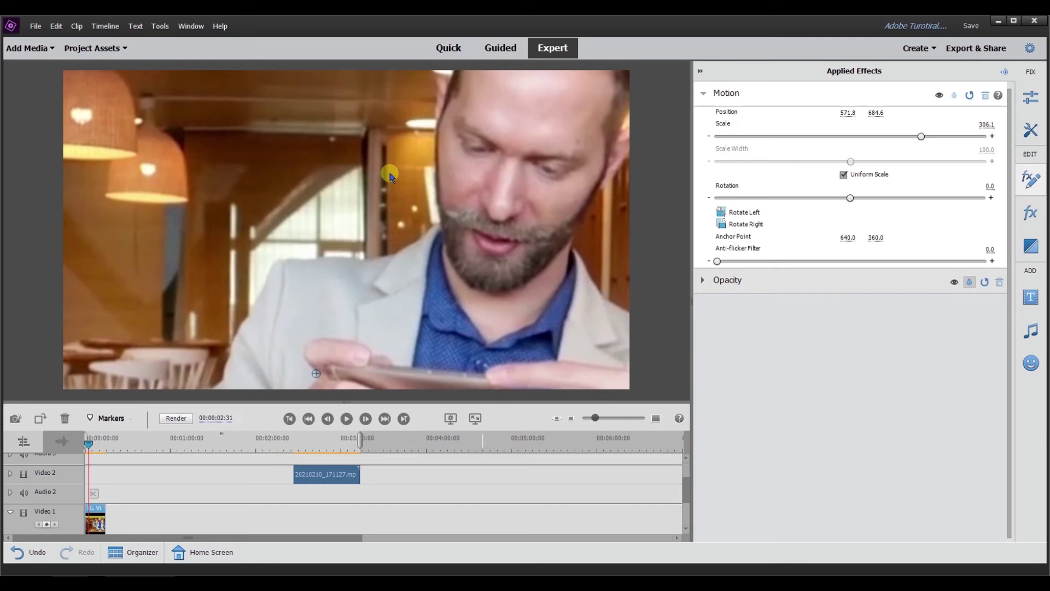
left_click(56, 26)
left_click(65, 42)
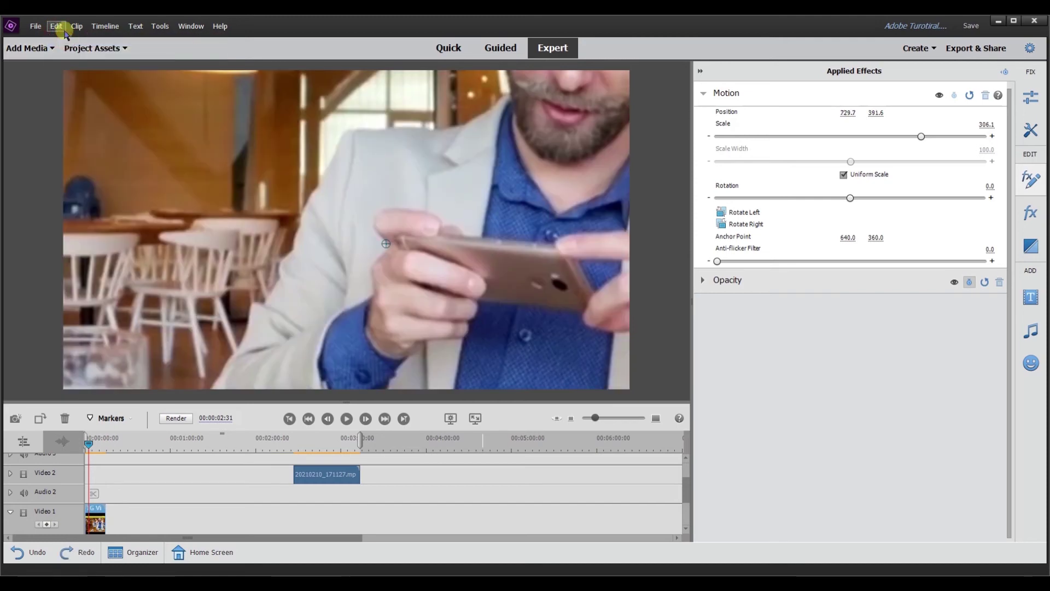
left_click(59, 25)
left_click(68, 41)
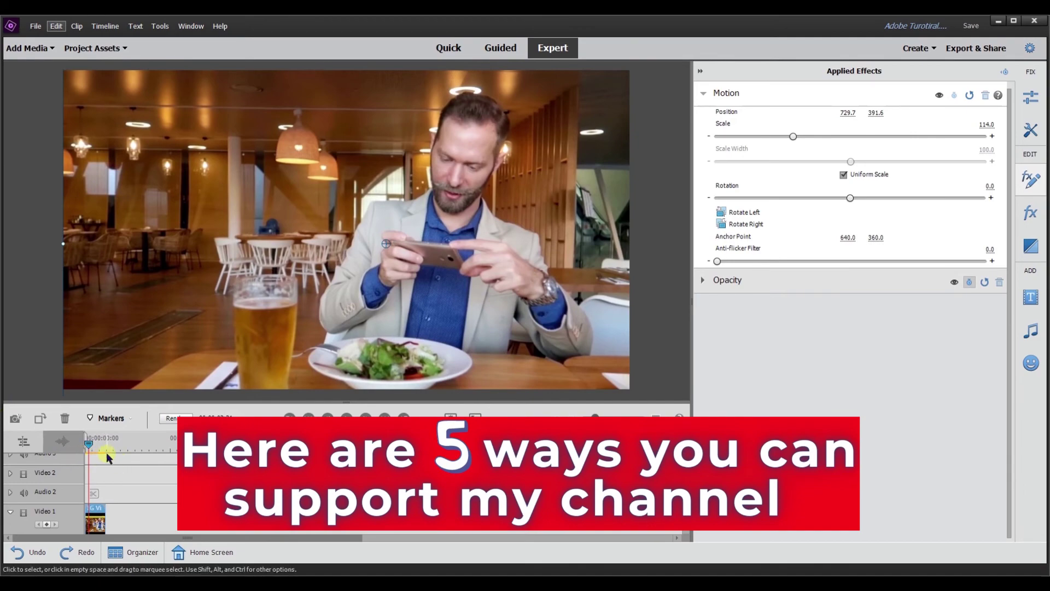
Slide the Instagram recording to the start of Video 2 and nudge its top-left overlay slightly down.
left_click_drag(159, 473, 99, 472)
left_click_drag(503, 167, 169, 143)
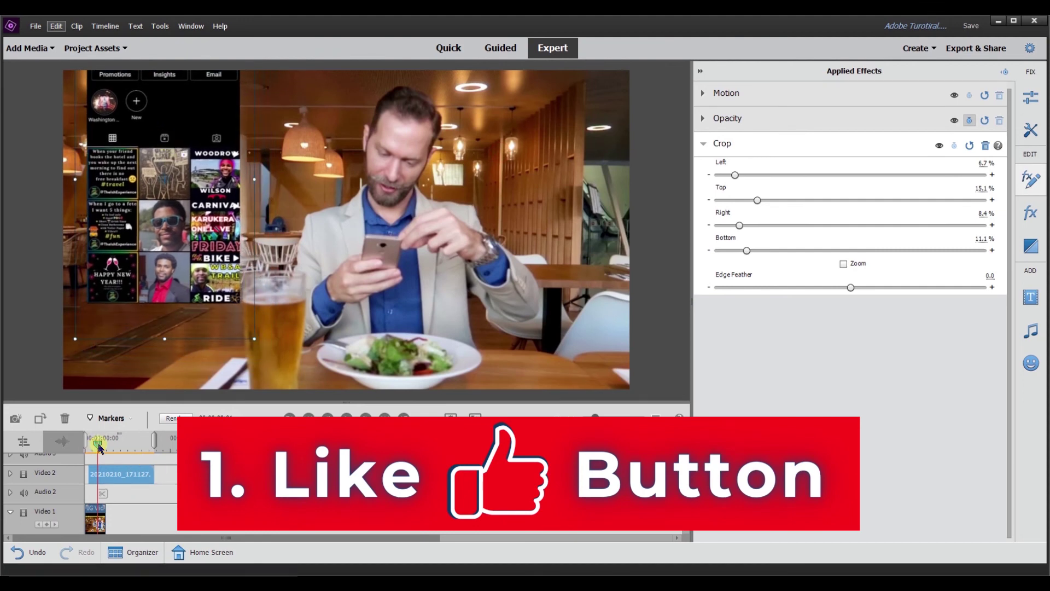
left_click_drag(99, 447, 102, 447)
left_click_drag(189, 219, 187, 236)
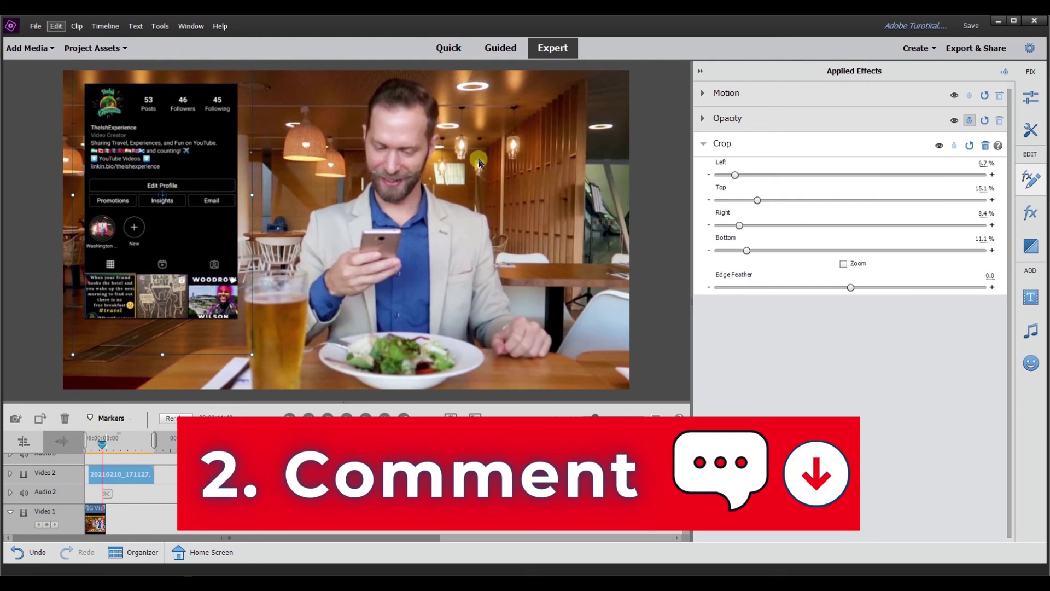
left_click_drag(105, 449, 97, 443)
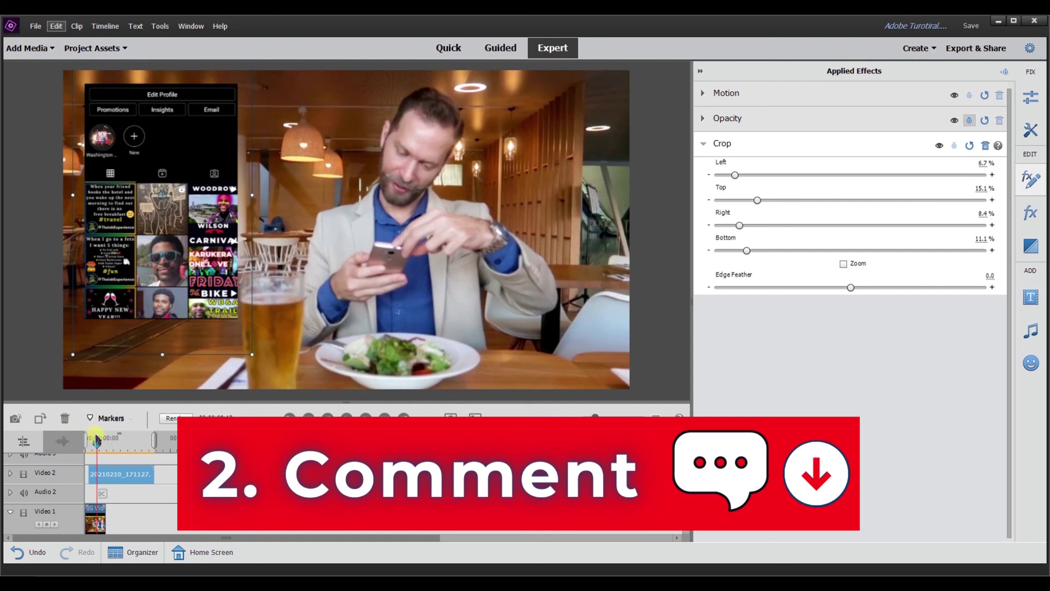
left_click_drag(97, 440, 94, 448)
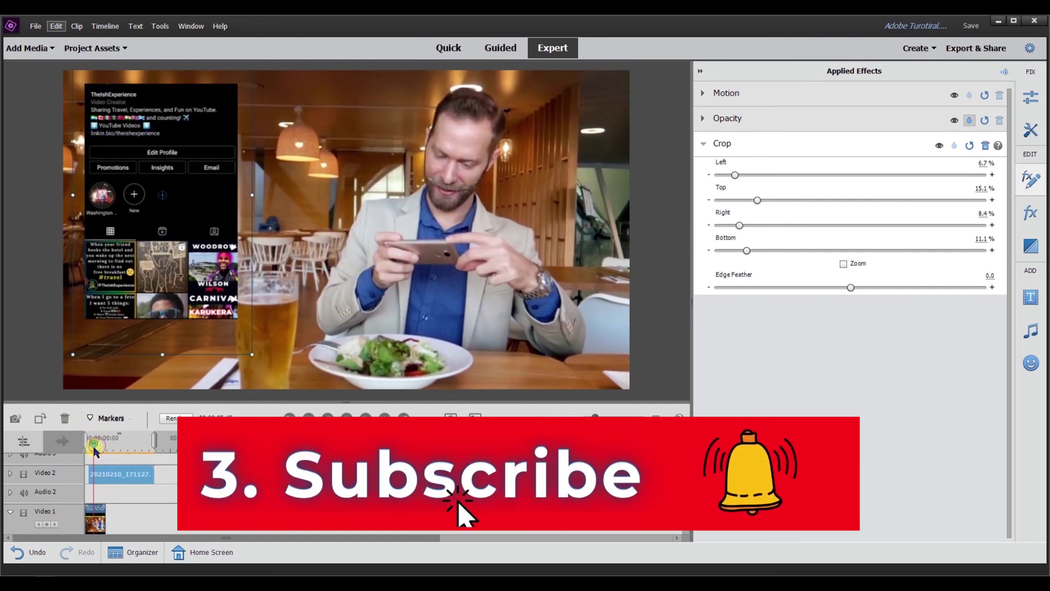